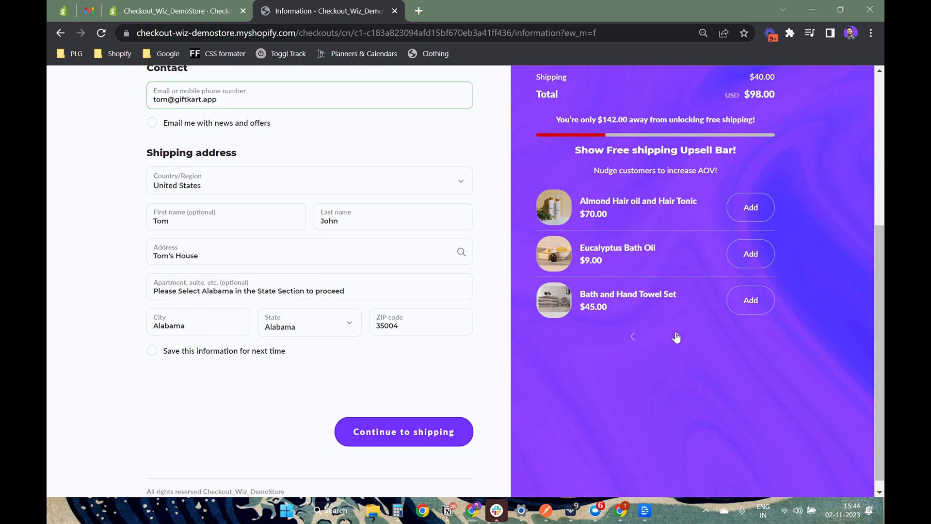
# - Page through the upsell products, continue the checkout to the shipping page and view the upsells there
pyautogui.click(677, 333)
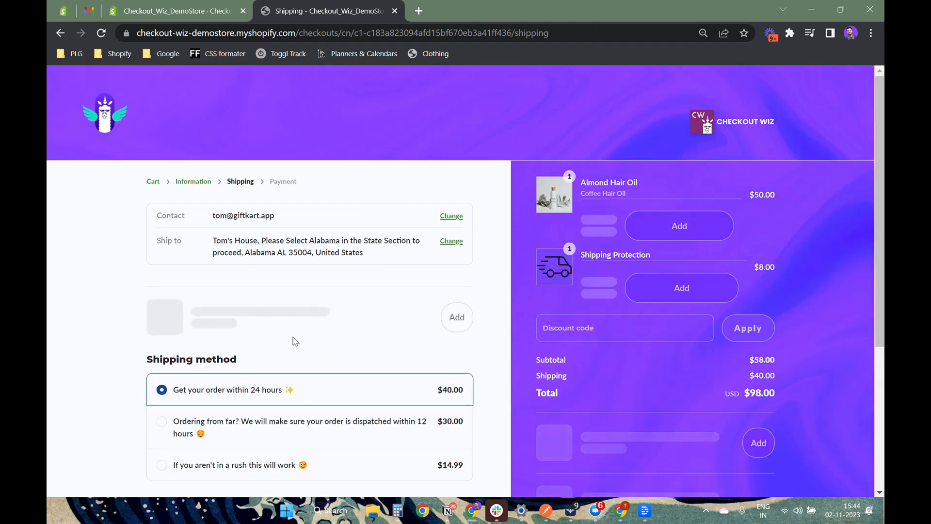
pyautogui.scroll(-1, 308, 340)
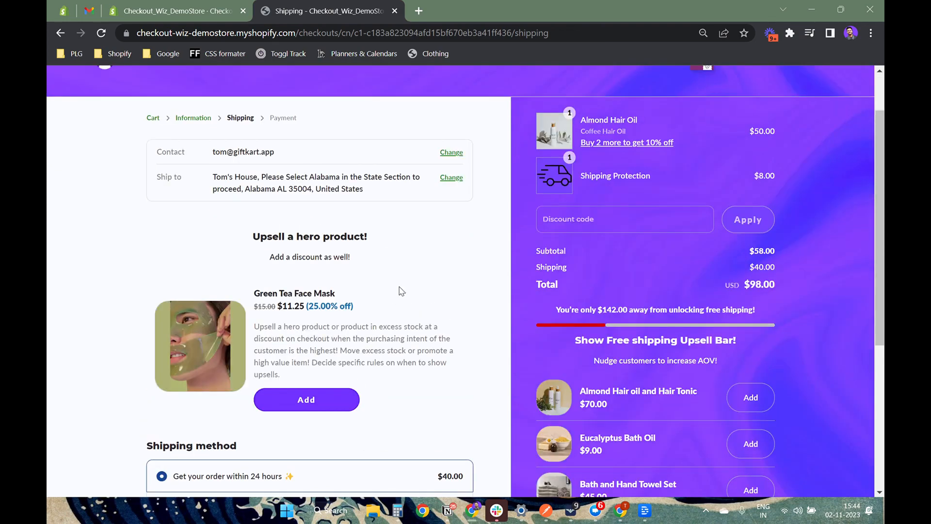
pyautogui.scroll(1, 401, 291)
# - In the Checkout Wizard admin, start a new block, preview the Default Horizontal upsell design and create a Default Vertical upsell block
pyautogui.click(164, 10)
pyautogui.click(784, 152)
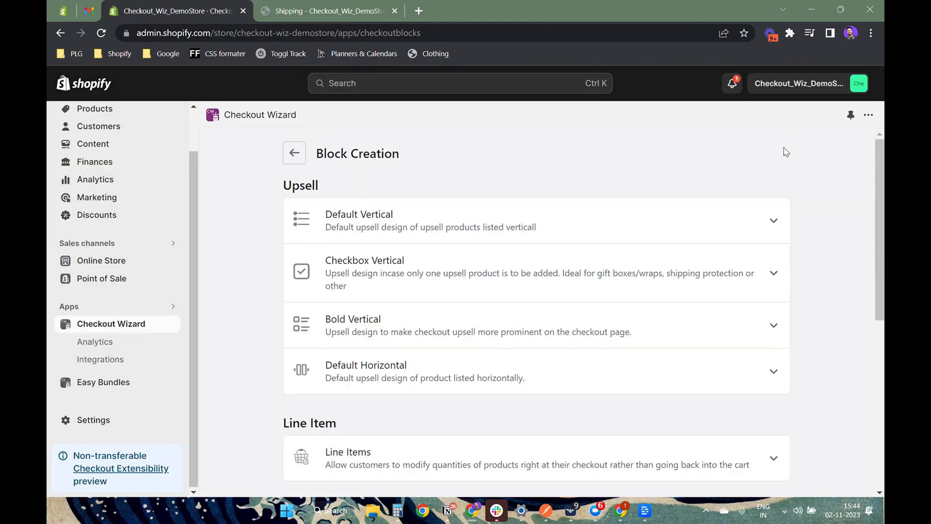
pyautogui.click(346, 378)
pyautogui.scroll(-2, 349, 379)
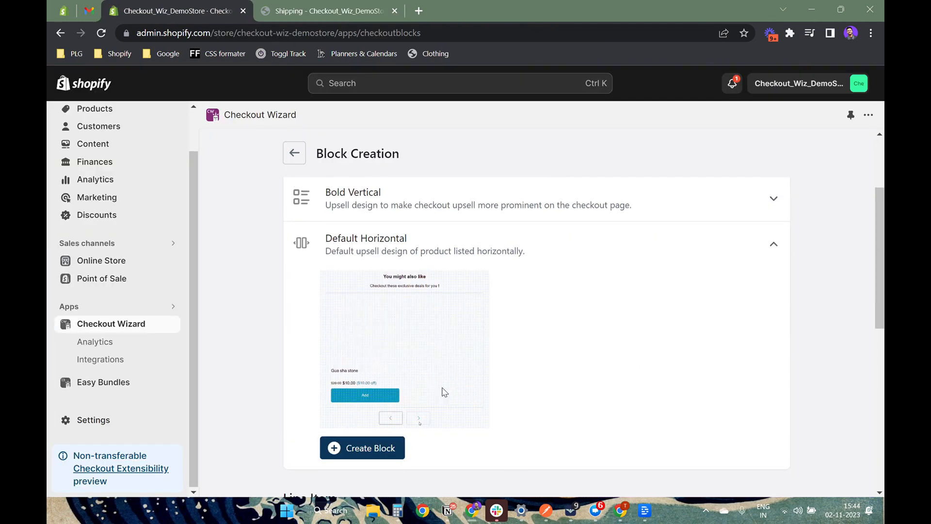
pyautogui.scroll(2, 444, 391)
pyautogui.click(375, 227)
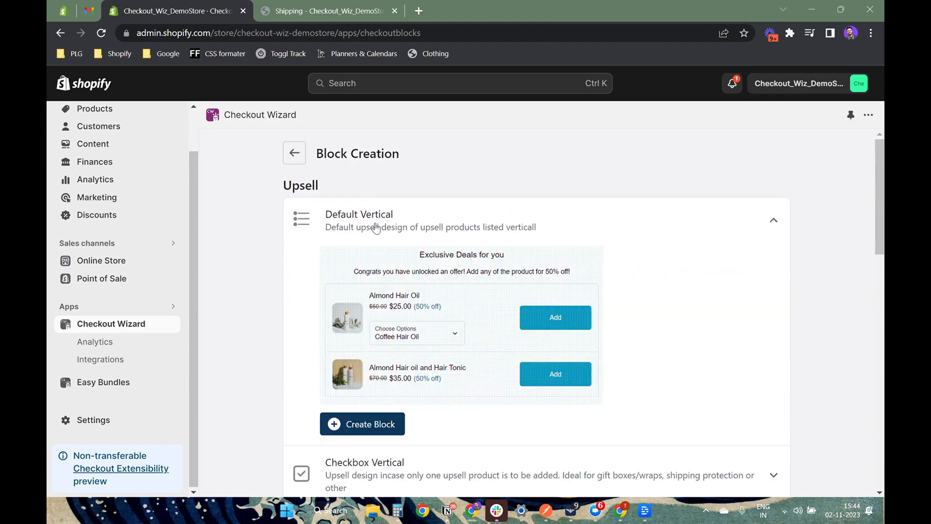
pyautogui.click(361, 425)
# - Review the upsell product selection options, including Cart Line Items, and the description of the display rules
pyautogui.moveTo(514, 233); pyautogui.dragTo(547, 228)
pyautogui.scroll(-1, 438, 250)
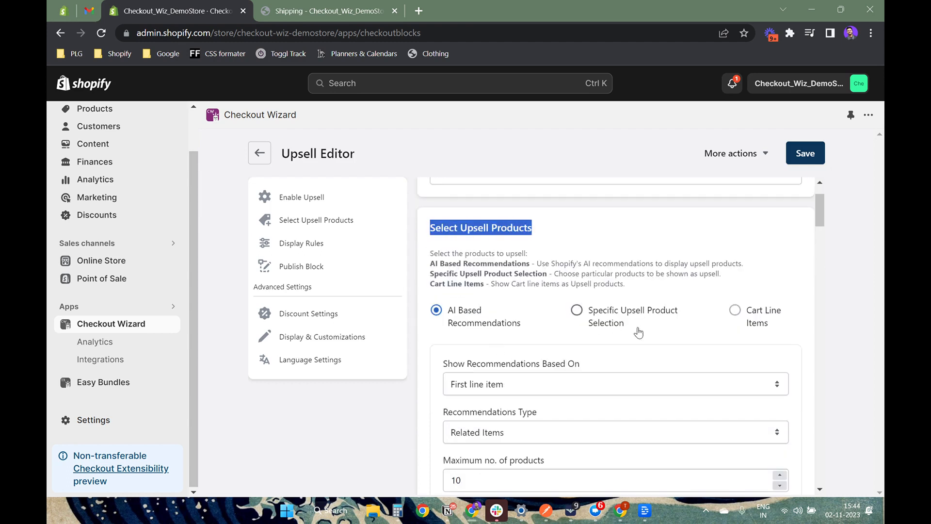
pyautogui.moveTo(781, 329); pyautogui.dragTo(750, 315)
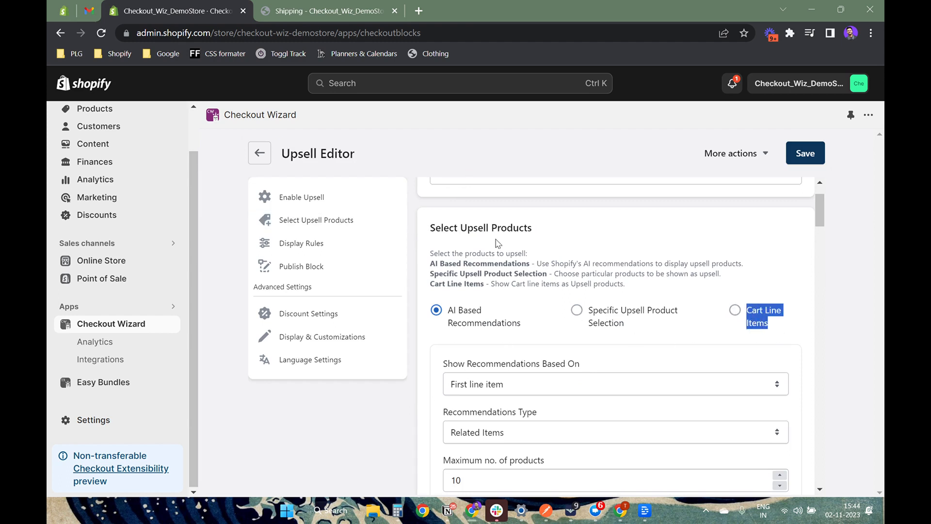
pyautogui.scroll(-6, 497, 243)
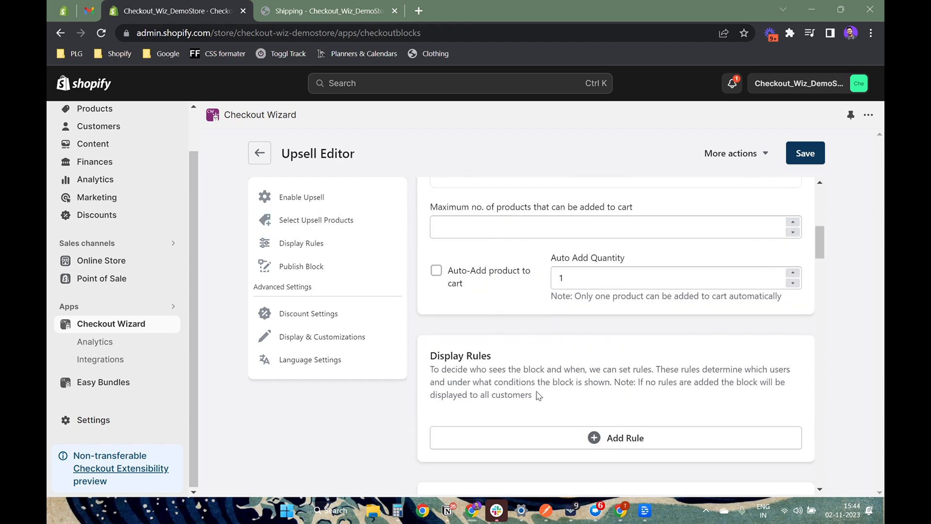
pyautogui.moveTo(534, 395); pyautogui.dragTo(429, 377)
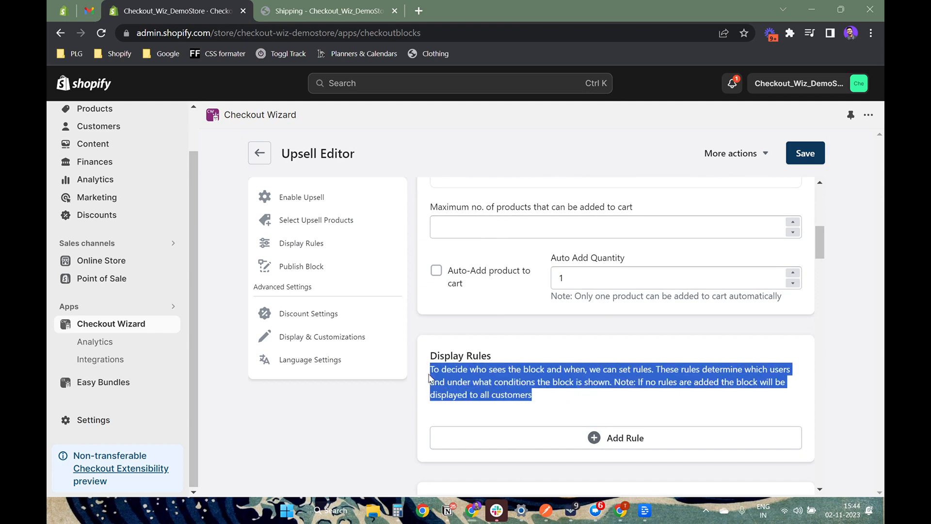
pyautogui.scroll(5, 505, 372)
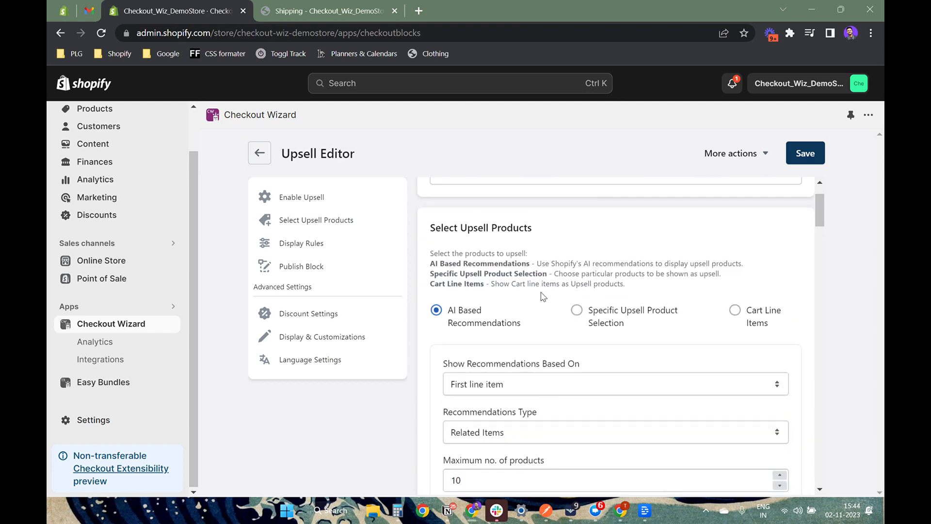
# - Enable the discount settings in the upsell block's configuration and inspect its discount code field
pyautogui.scroll(-10, 542, 301)
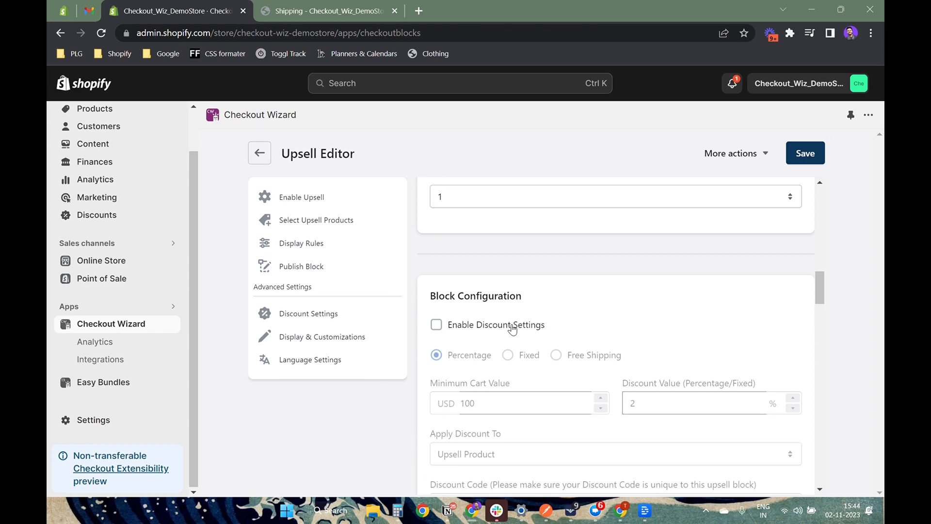
pyautogui.click(512, 330)
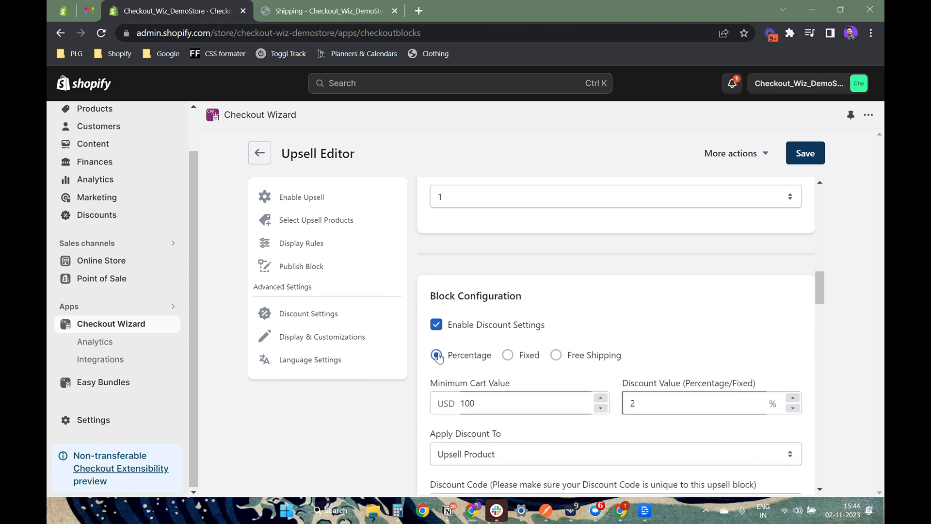
pyautogui.scroll(-3, 576, 371)
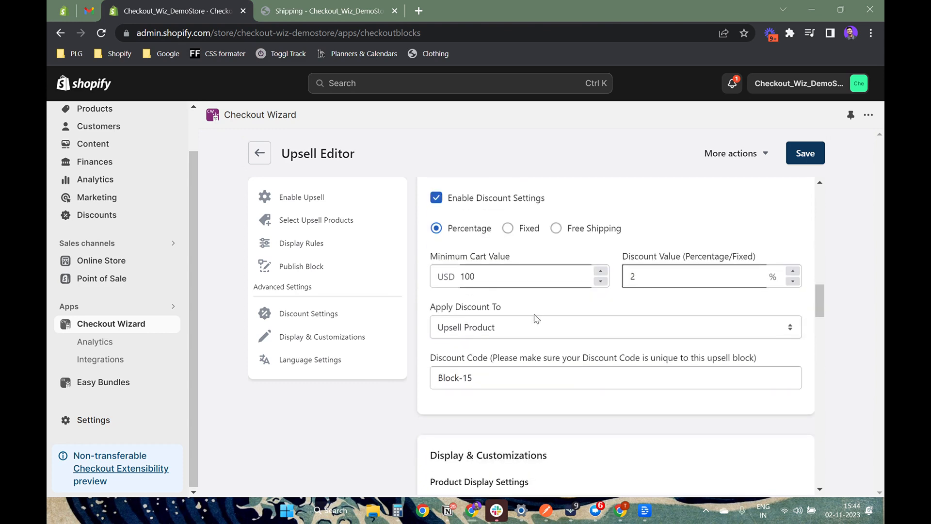
pyautogui.click(505, 378)
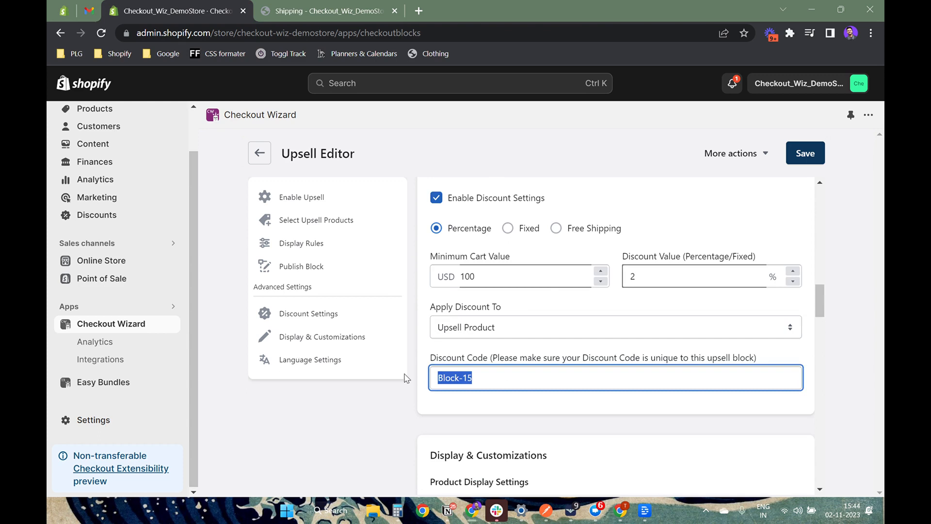
# - Try the Free Shipping discount type and inspect its minimum cart value field
pyautogui.click(523, 232)
pyautogui.click(555, 229)
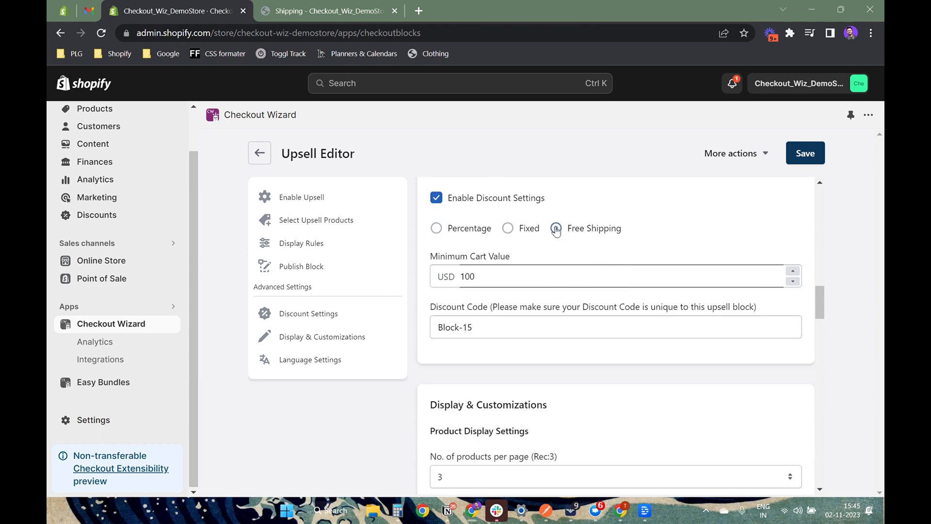
pyautogui.moveTo(495, 274); pyautogui.dragTo(458, 274)
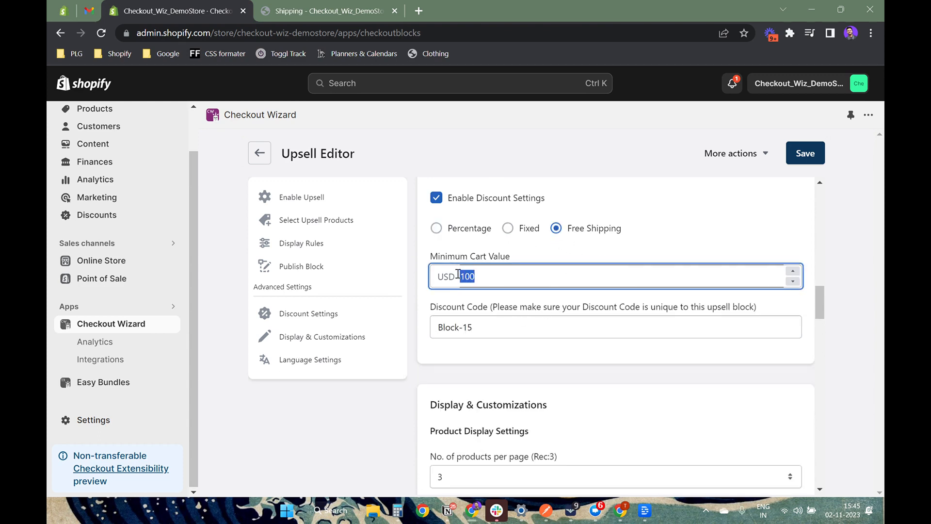
# - Set the discount type to Fixed and apply the discount to the Upsell Product
pyautogui.click(526, 230)
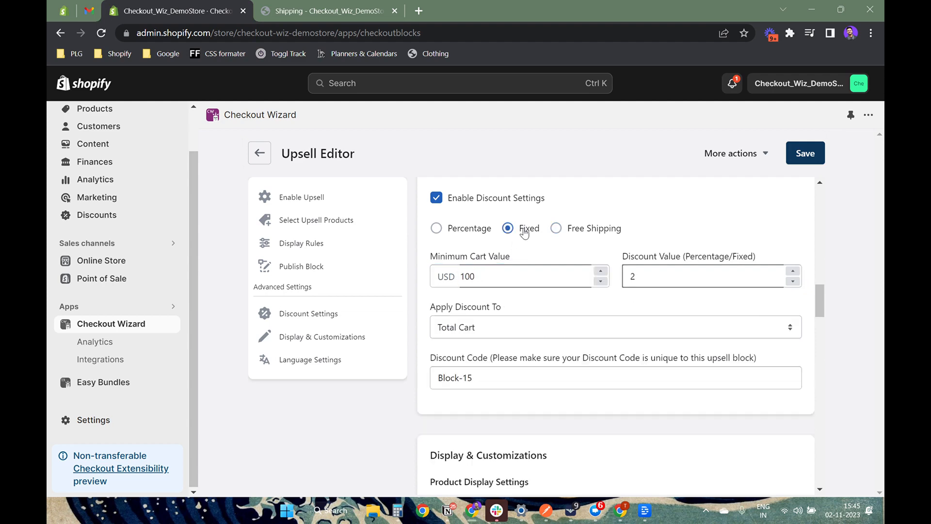
pyautogui.click(658, 281)
pyautogui.moveTo(495, 276); pyautogui.dragTo(465, 277)
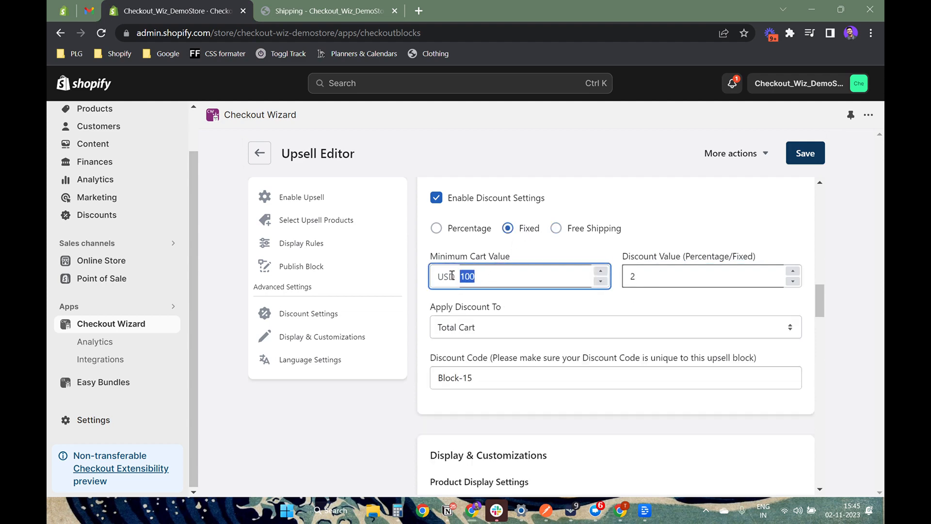
pyautogui.click(649, 278)
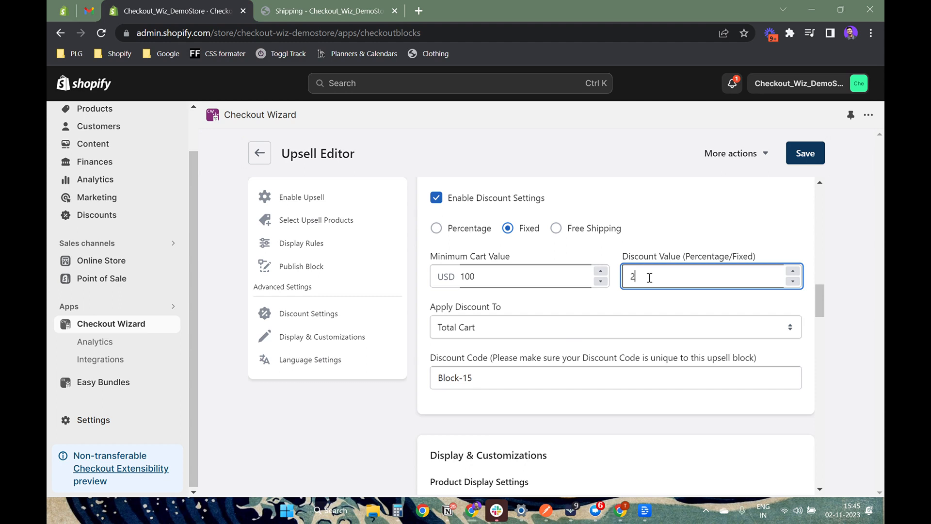
pyautogui.click(504, 330)
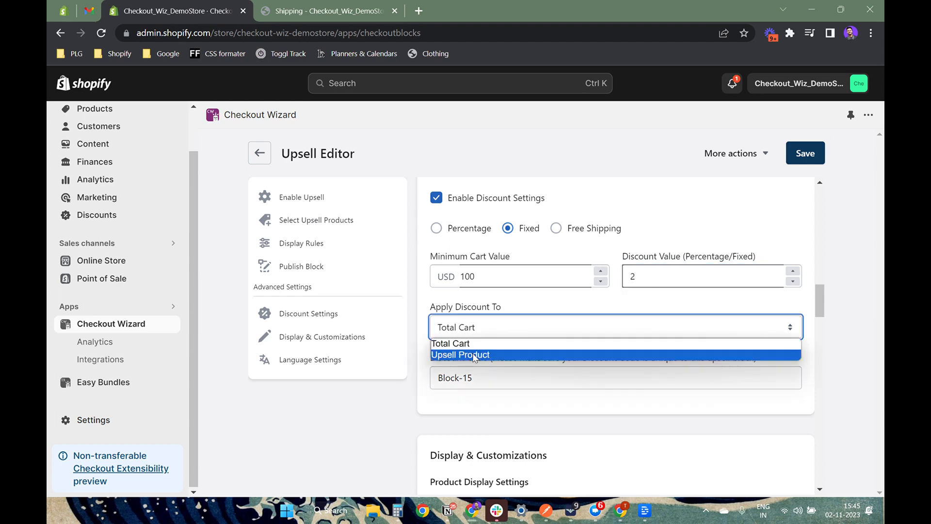
pyautogui.click(454, 355)
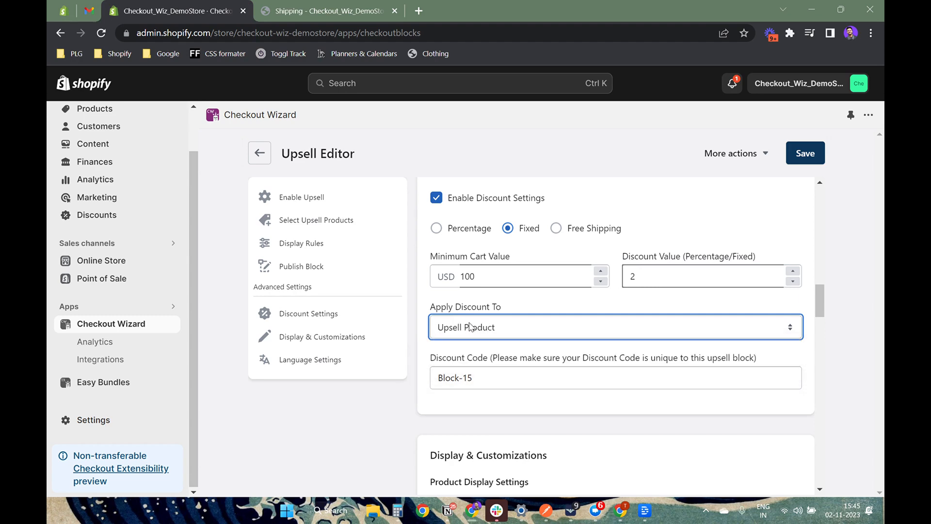
# - Review the upsell block's product display settings under Display & Customizations
pyautogui.scroll(-4, 469, 327)
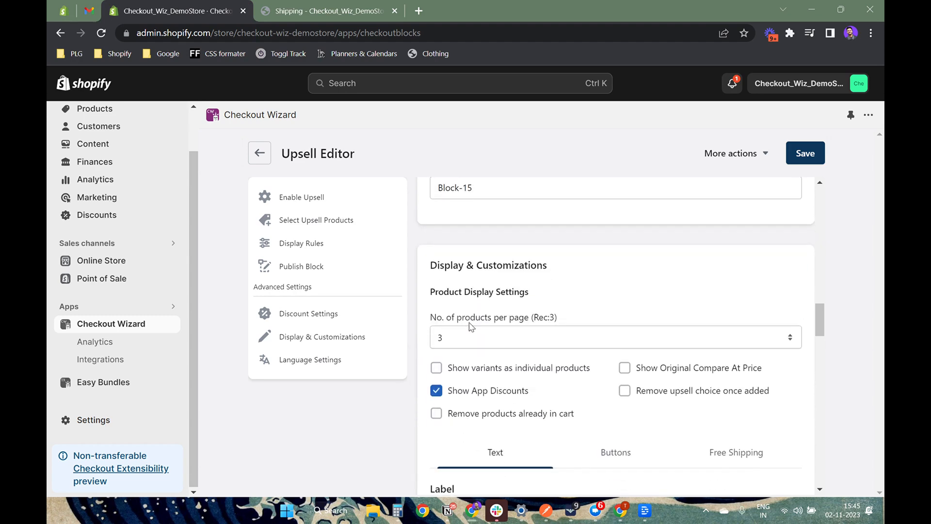
pyautogui.scroll(-1, 470, 326)
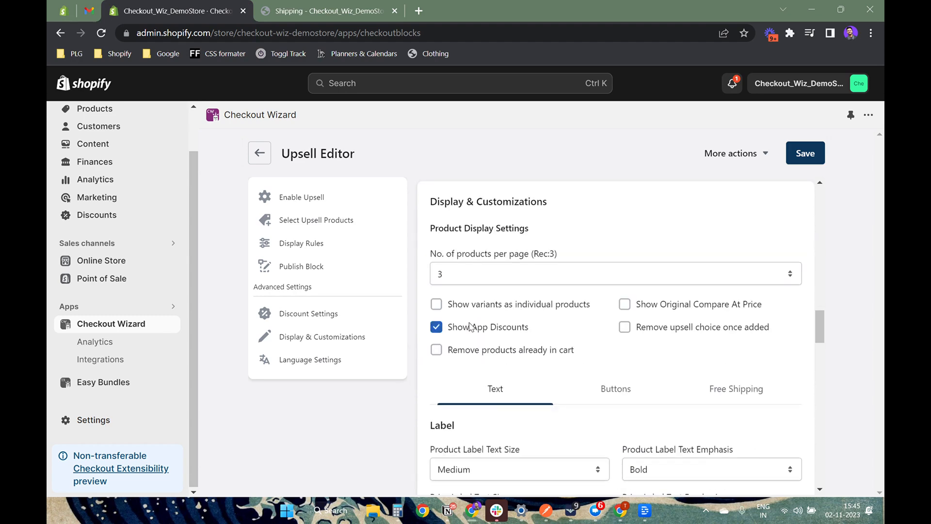
pyautogui.scroll(-1, 469, 327)
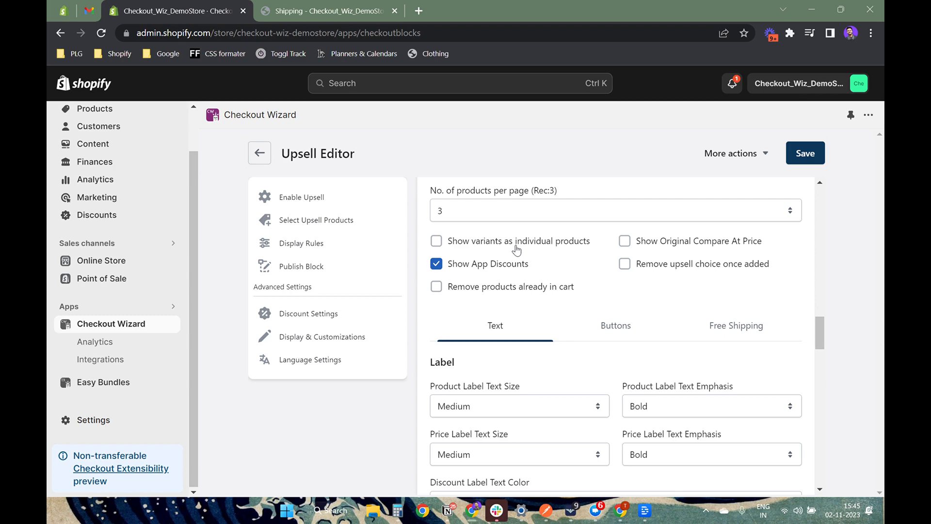
# - Switch to the storefront checkout and choose the Green option for the Gua sha stone upsell
pyautogui.click(336, 9)
pyautogui.click(632, 302)
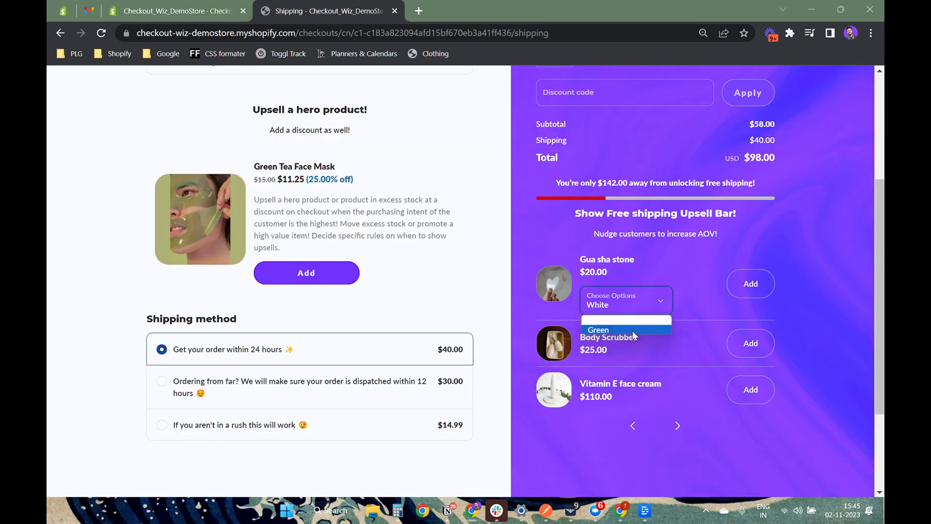
pyautogui.click(633, 331)
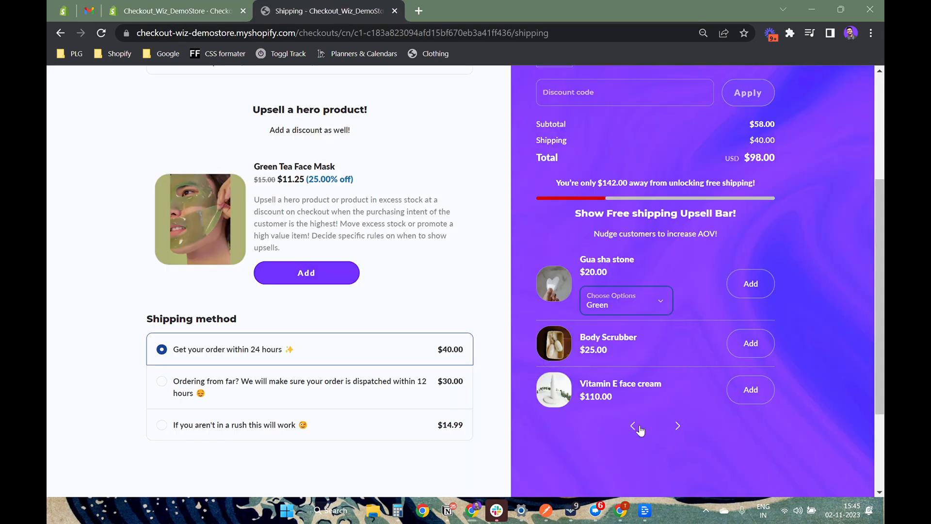
# - Return to the Upsell Editor and examine the Show App Discounts option alongside the block's discount settings
pyautogui.click(176, 11)
pyautogui.moveTo(534, 265); pyautogui.dragTo(452, 268)
pyautogui.scroll(6, 485, 258)
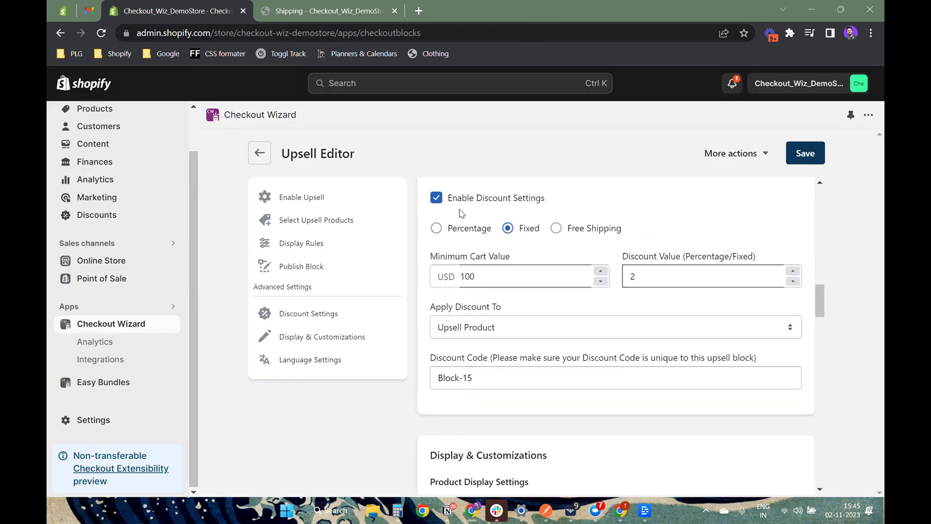
pyautogui.scroll(-2, 504, 213)
pyautogui.scroll(-4, 509, 222)
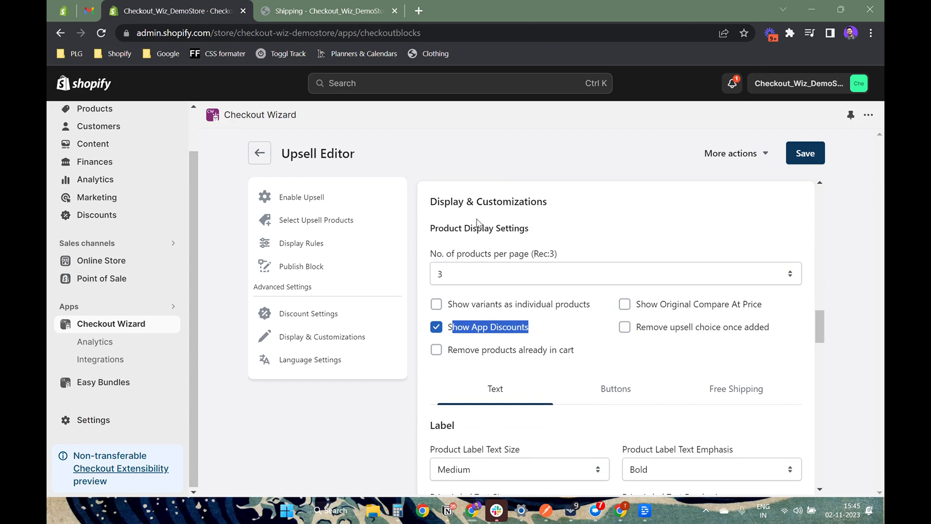
pyautogui.scroll(3, 468, 216)
pyautogui.scroll(4, 475, 215)
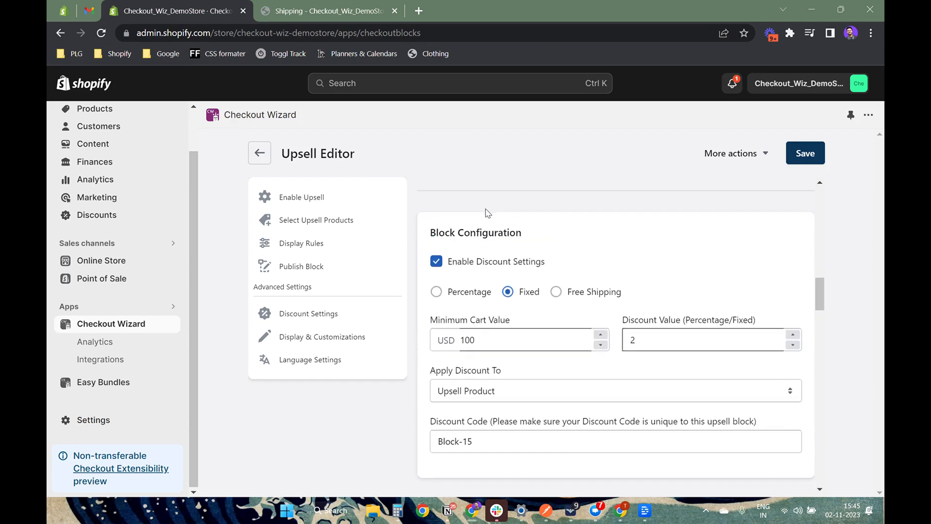
pyautogui.scroll(-2, 486, 268)
pyautogui.scroll(-5, 487, 268)
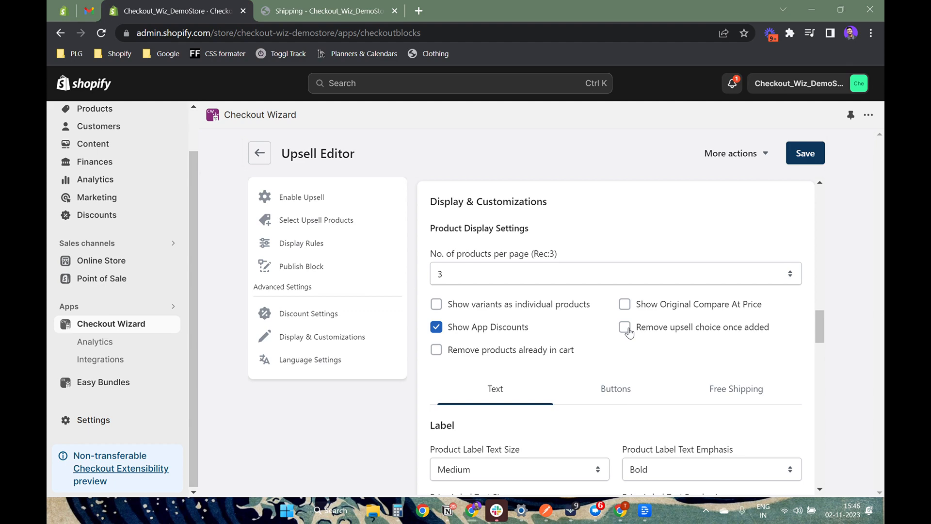
# - In the storefront checkout, add the Green and White Gua sha stones and the Body Scrubber to the order
pyautogui.hotkey('ctrl', 'Tab')
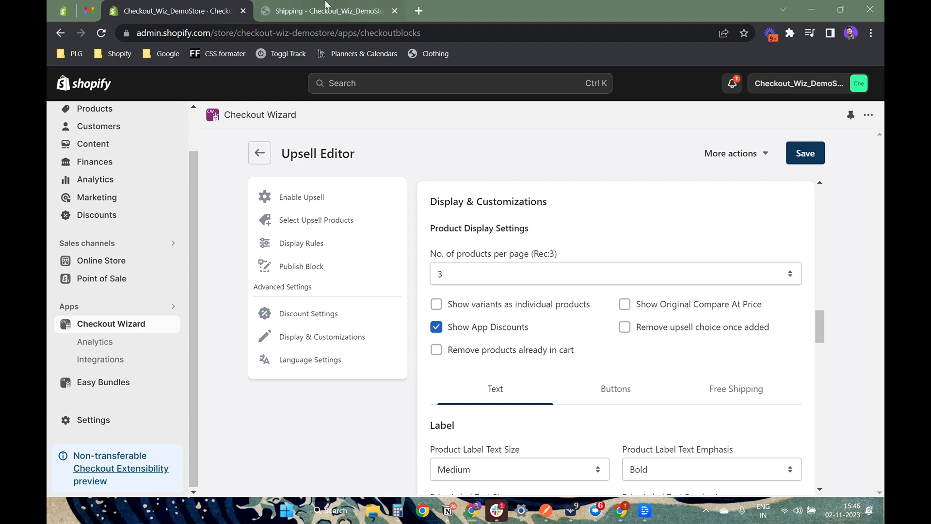
pyautogui.click(754, 367)
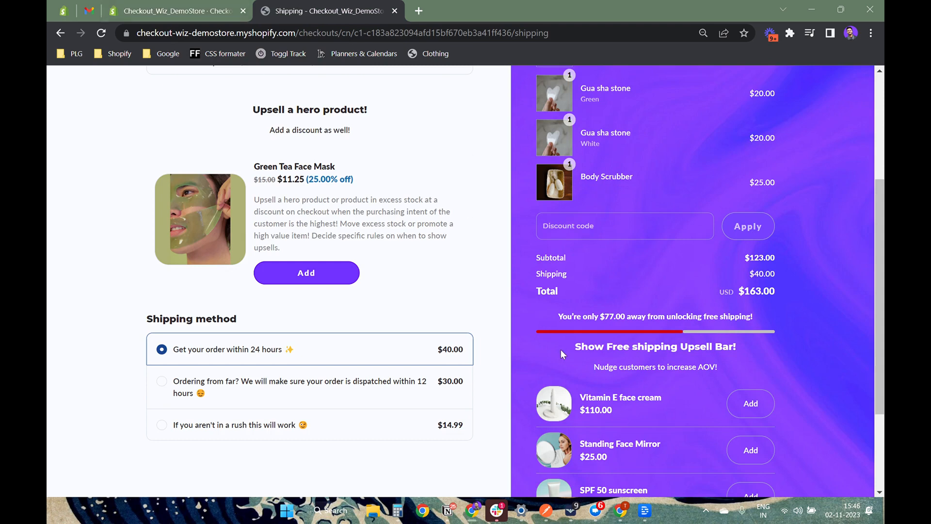
# - Check the Remove products already in cart option in the Upsell Editor and review the checkout's order items
pyautogui.click(174, 4)
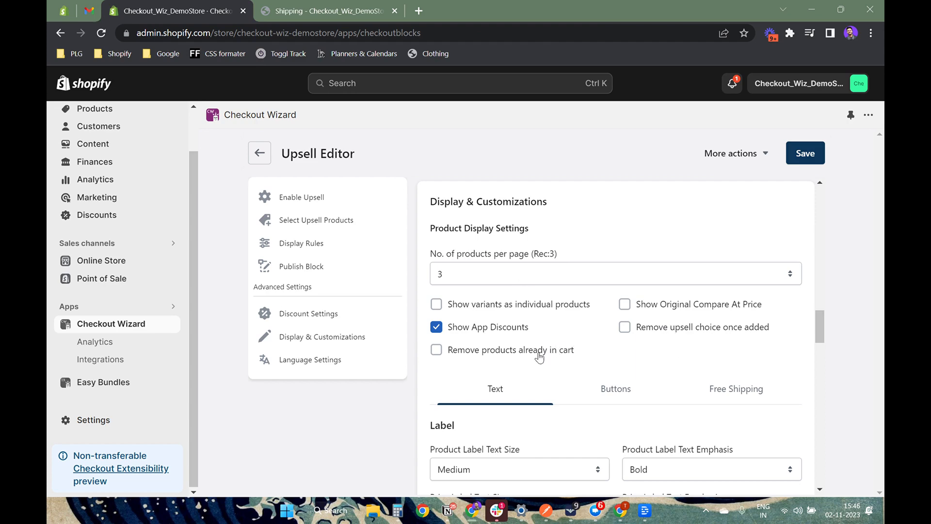
pyautogui.click(318, 12)
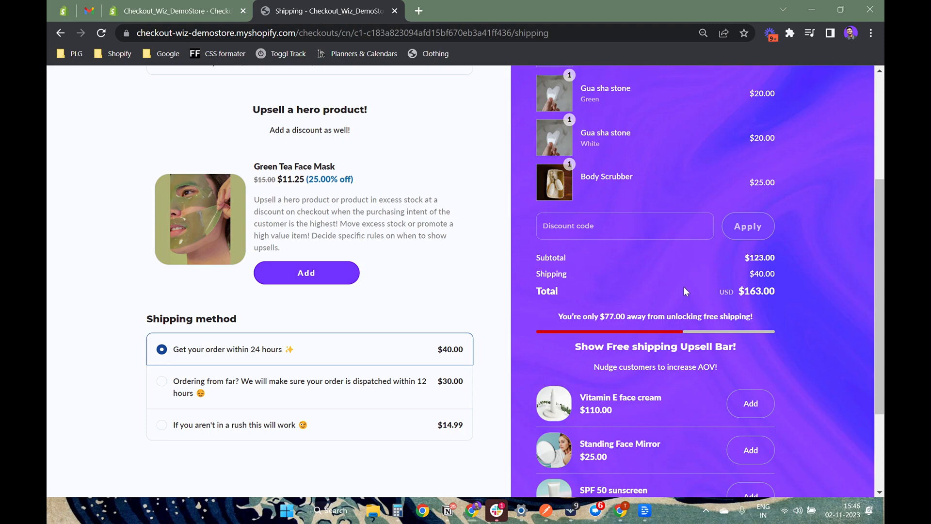
pyautogui.scroll(3, 683, 286)
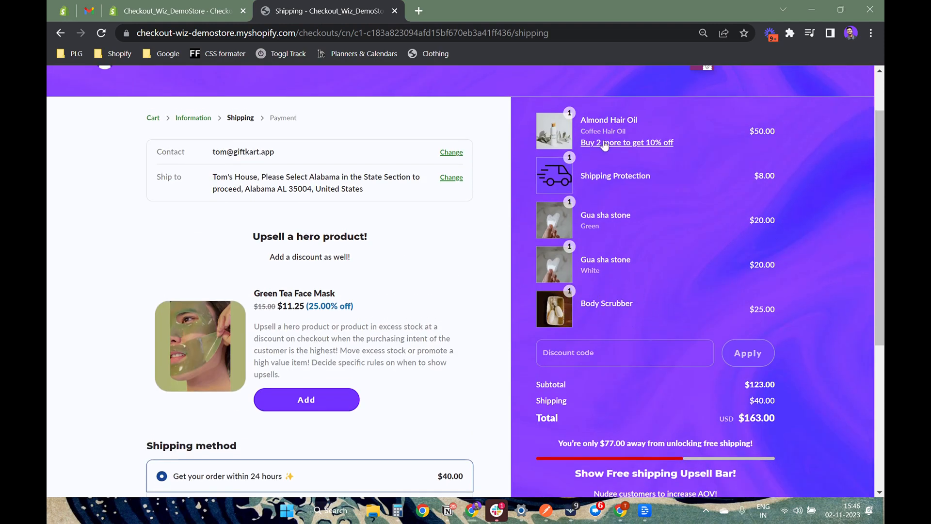
# - Compare the checkout's order items with the products offered under the free shipping upsell bar
pyautogui.scroll(-5, 605, 214)
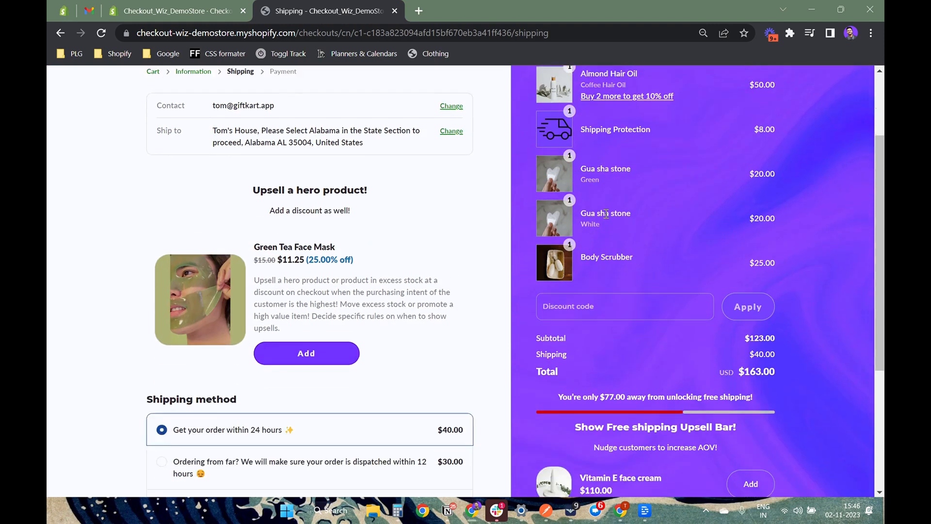
pyautogui.scroll(1, 616, 288)
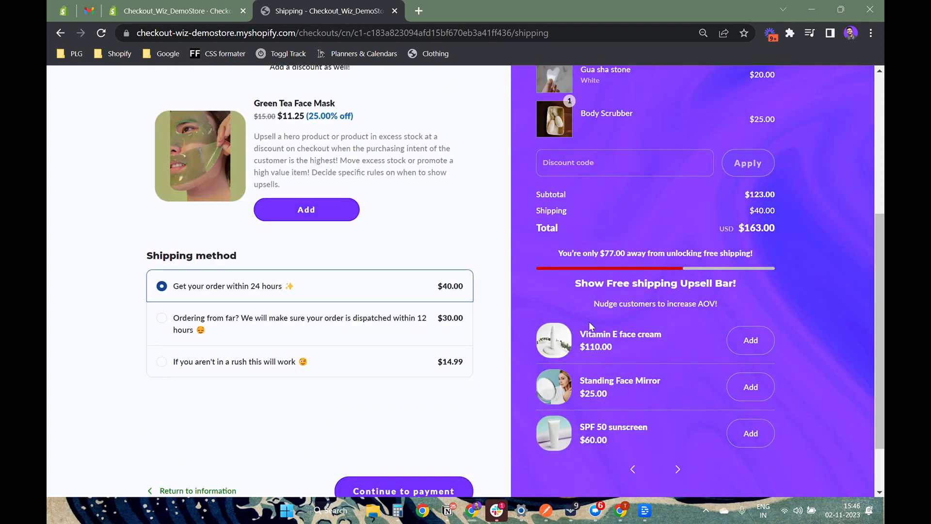
pyautogui.scroll(2, 626, 304)
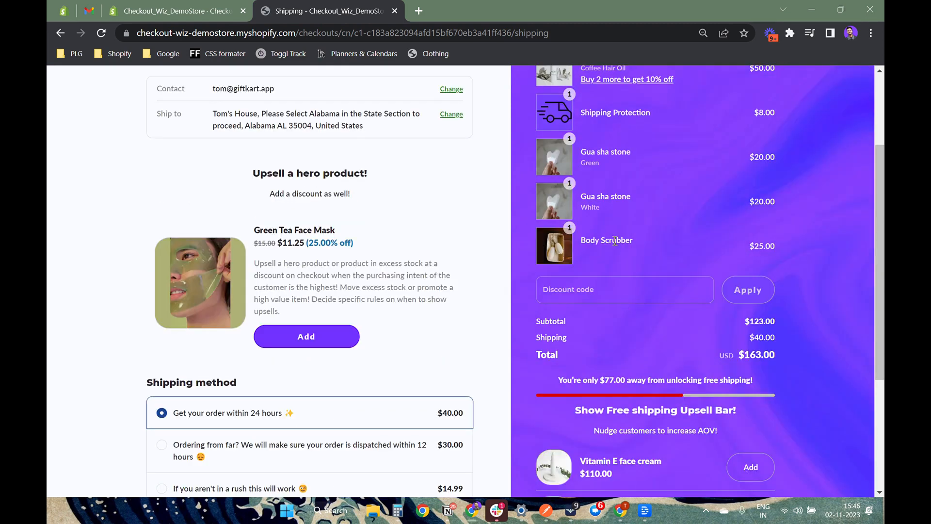
# - Return to the Upsell Editor and examine the text size, emphasis and color options for the block's labels
pyautogui.click(155, 9)
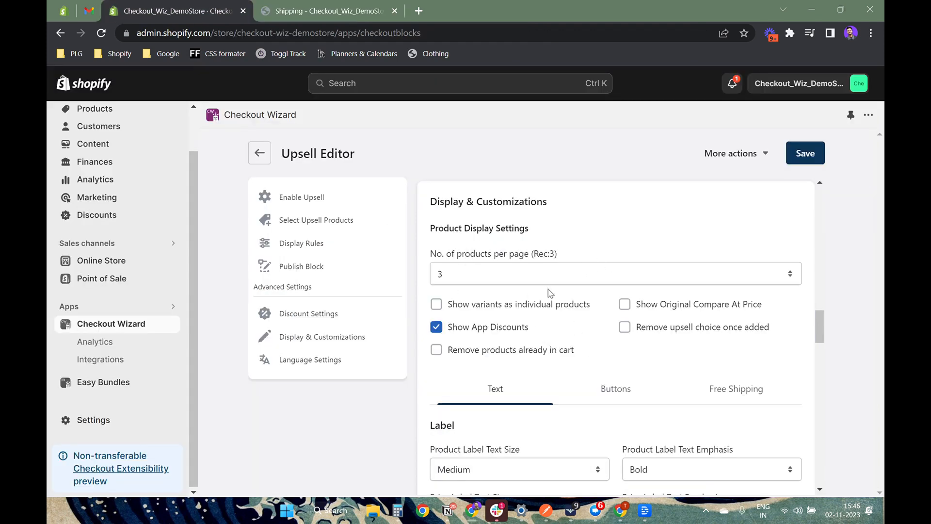
pyautogui.scroll(-3, 509, 337)
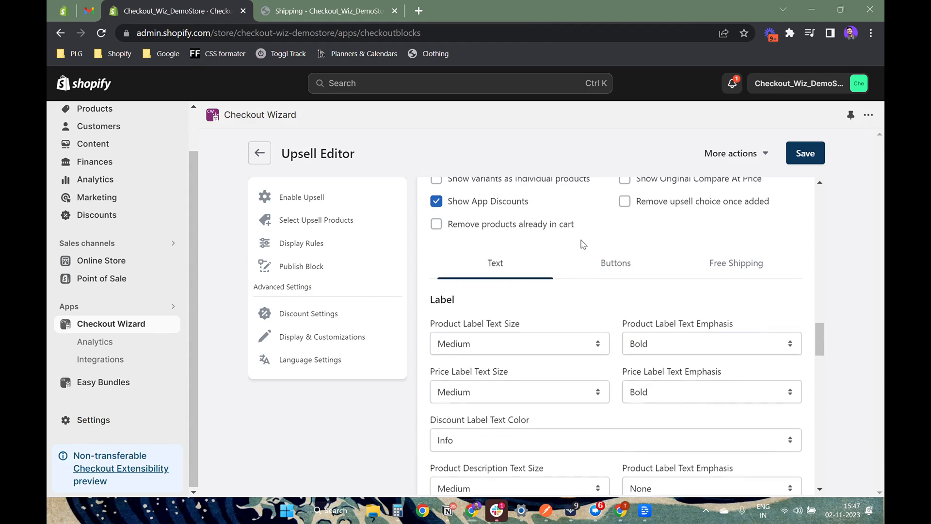
pyautogui.scroll(3, 582, 243)
pyautogui.scroll(-3, 582, 301)
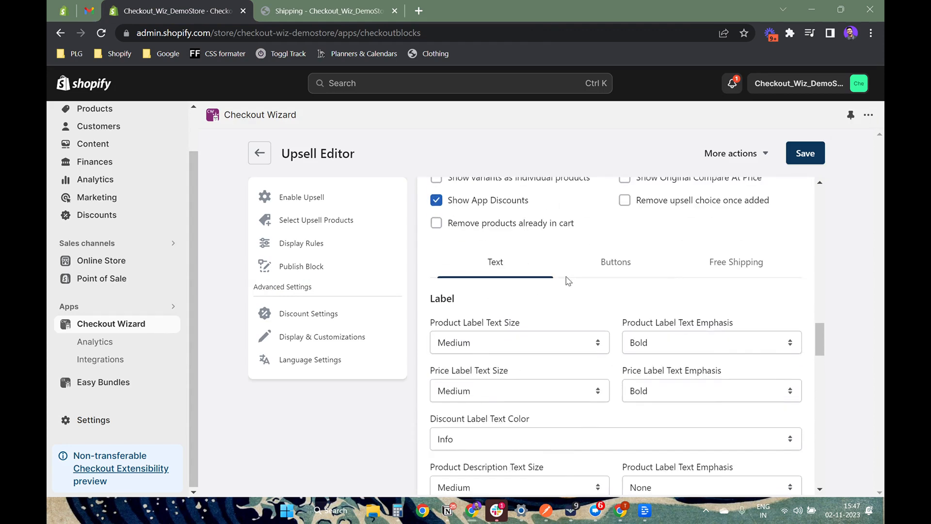
pyautogui.scroll(-2, 710, 352)
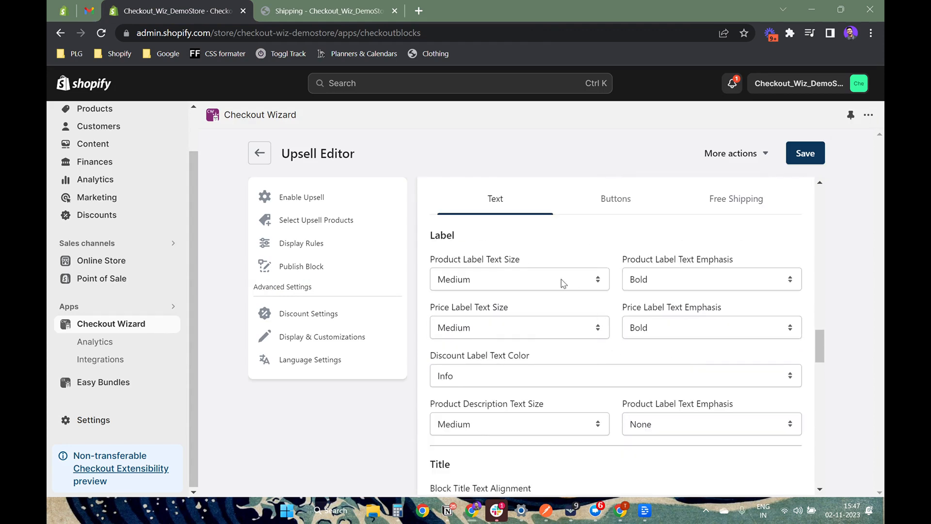
pyautogui.click(718, 284)
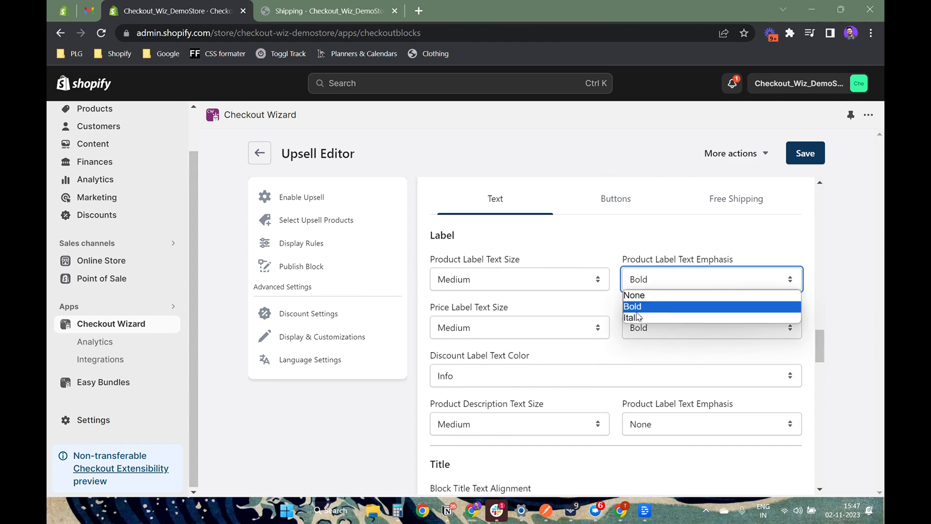
pyautogui.click(564, 305)
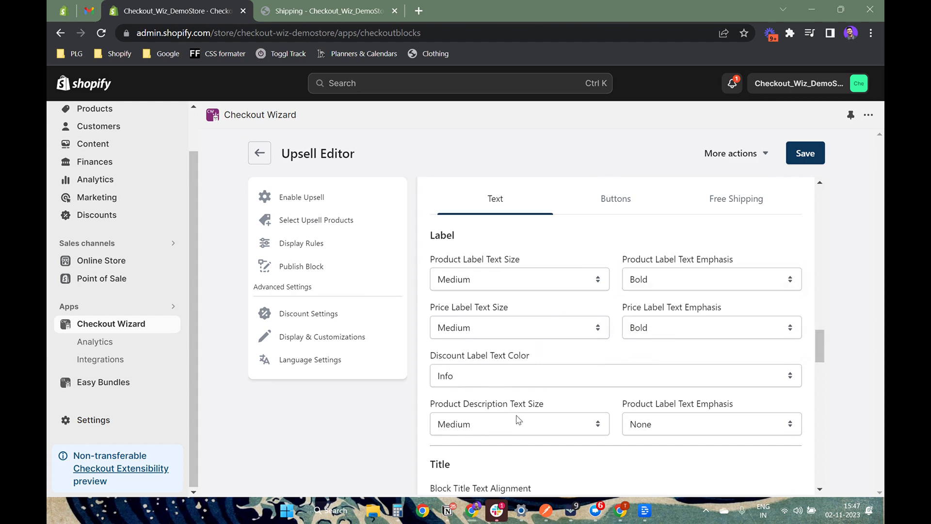
# - Set the upsell block's Add Button type to Primary
pyautogui.scroll(2, 516, 417)
pyautogui.click(618, 266)
pyautogui.scroll(-1, 547, 320)
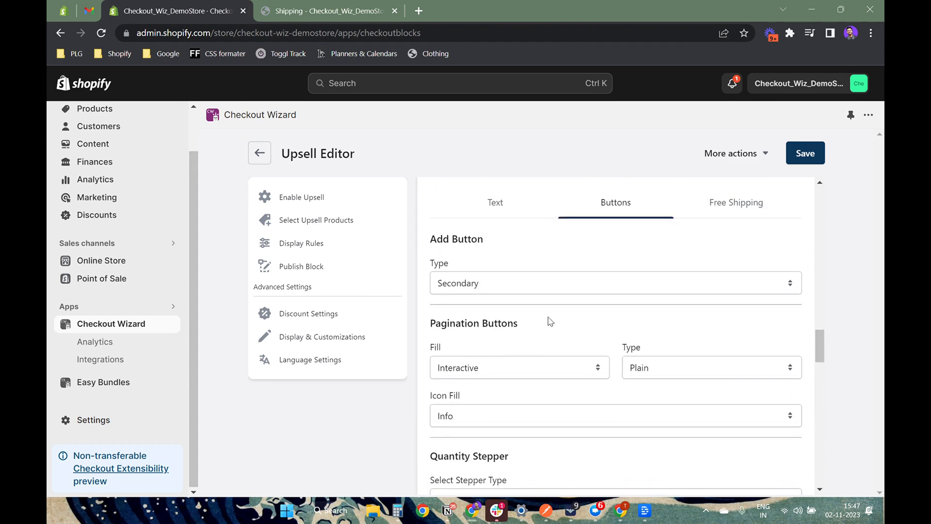
pyautogui.click(476, 280)
pyautogui.click(475, 307)
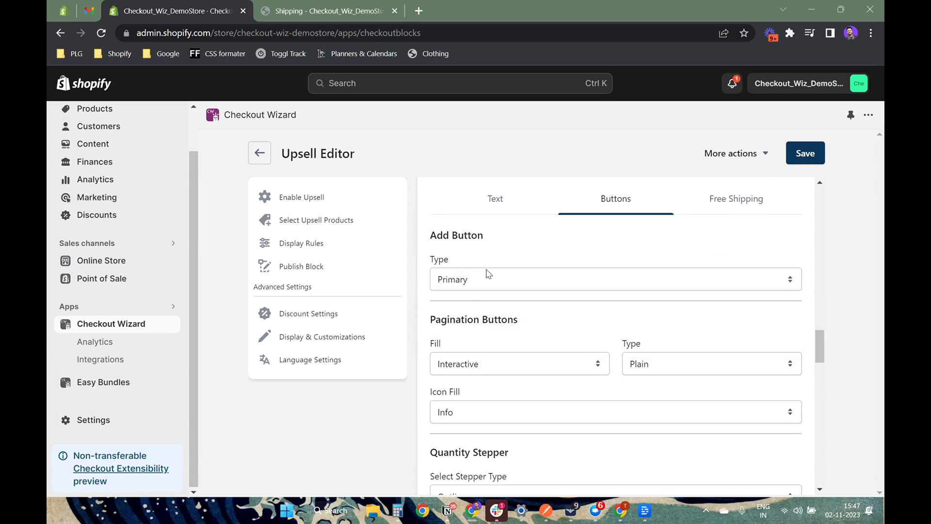
# - Review the Pagination Buttons and Quantity Stepper settings, and check the pagination arrows under the upsell products in the storefront checkout
pyautogui.scroll(1, 510, 305)
pyautogui.scroll(-2, 531, 336)
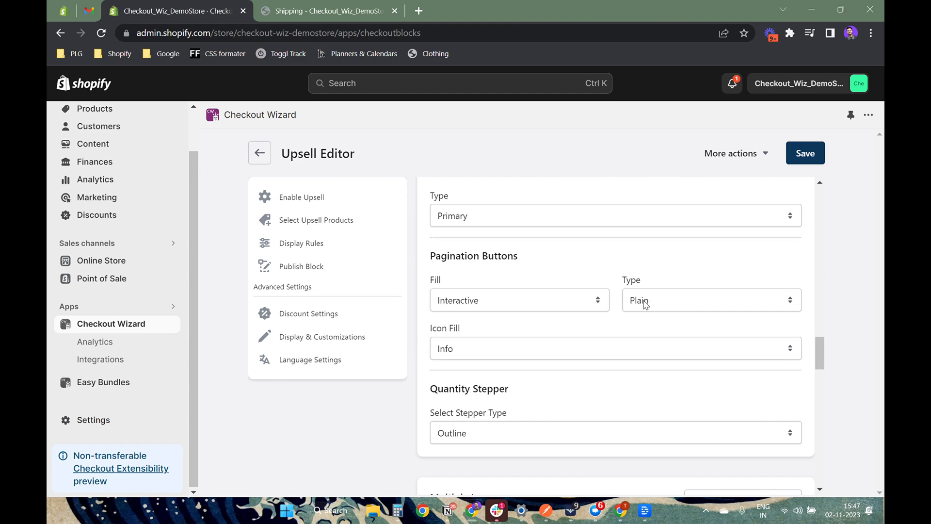
pyautogui.hotkey('ctrl', 'Tab')
pyautogui.scroll(-4, 687, 316)
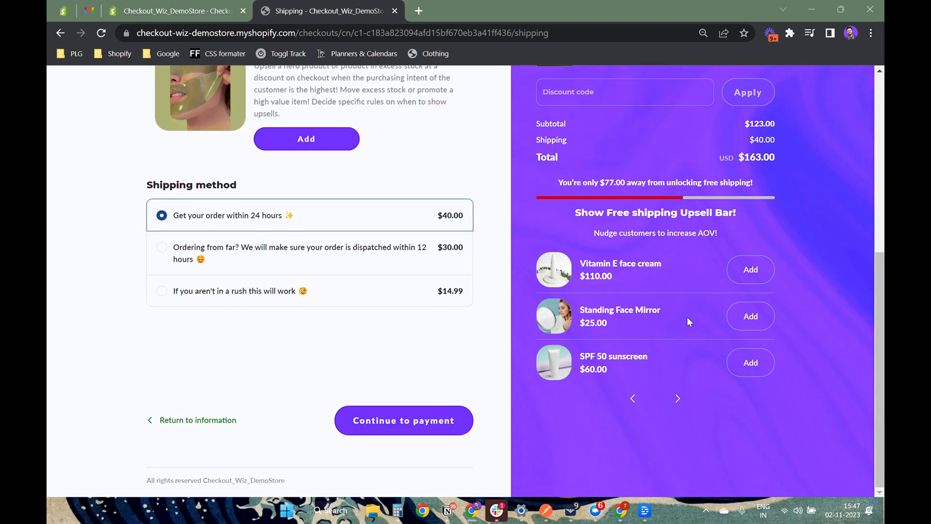
pyautogui.click(679, 398)
pyautogui.click(632, 353)
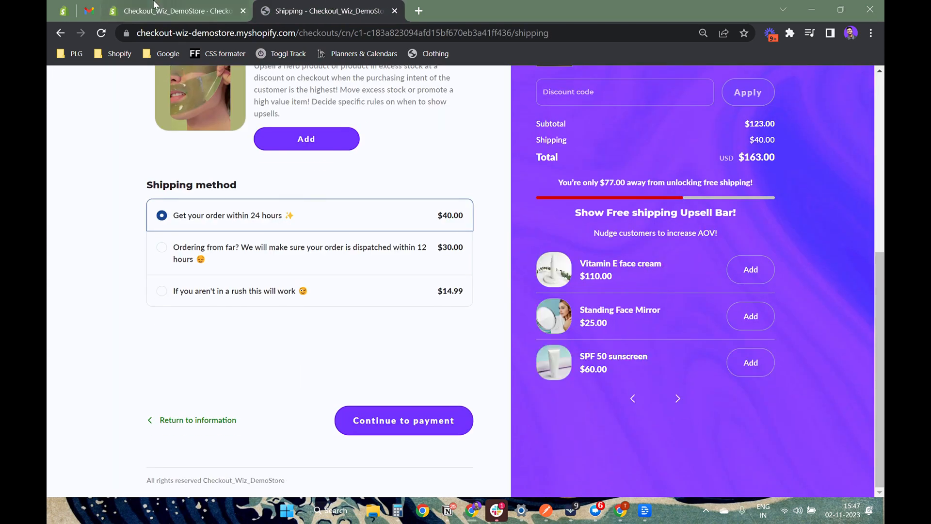
# - Return to the Upsell Editor and examine the Free Shipping Bar's Progress, Success and Background Fill settings against the checkout
pyautogui.hotkey('ctrl', 'shift', 'Tab')
pyautogui.click(732, 200)
pyautogui.click(298, 19)
pyautogui.click(171, 12)
pyautogui.tripleClick(490, 310)
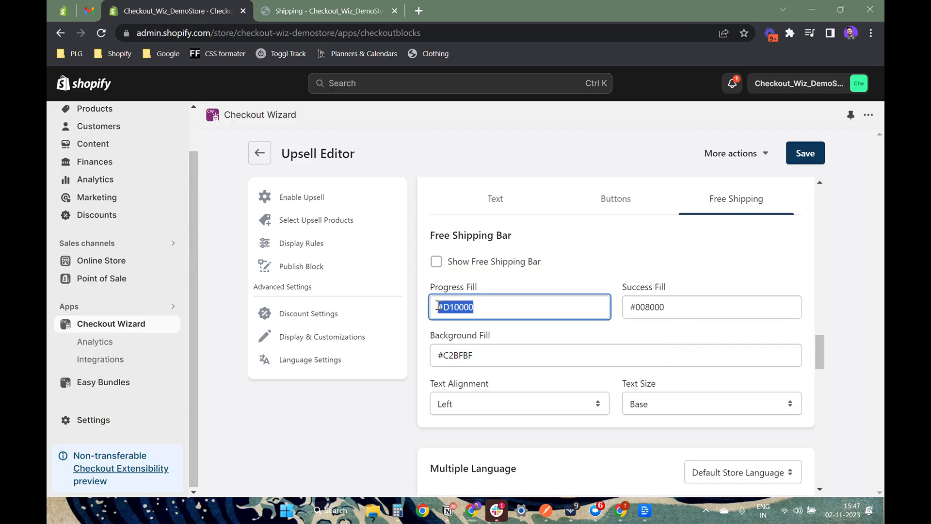
pyautogui.press('Tab')
pyautogui.press('Tab')
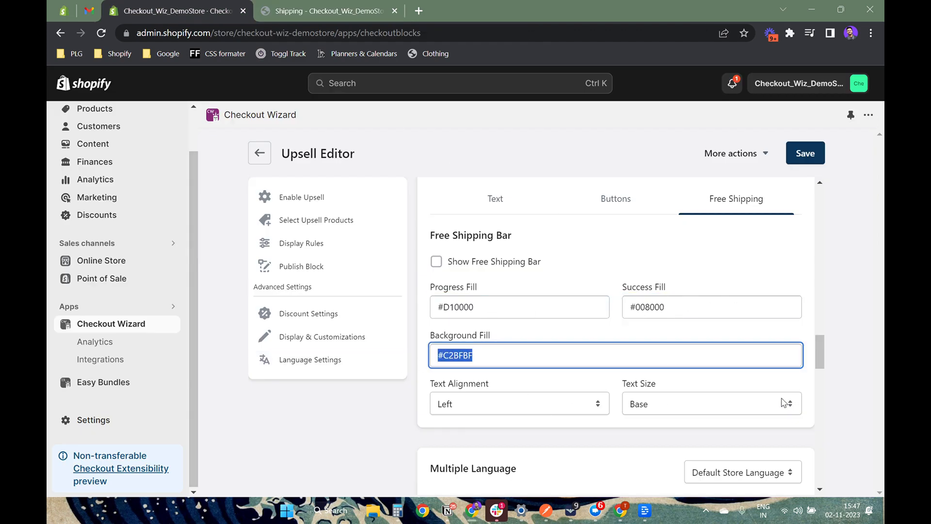
# - Examine the Multiple Language labels and messages, and view the list of languages available for the block
pyautogui.scroll(1, 704, 378)
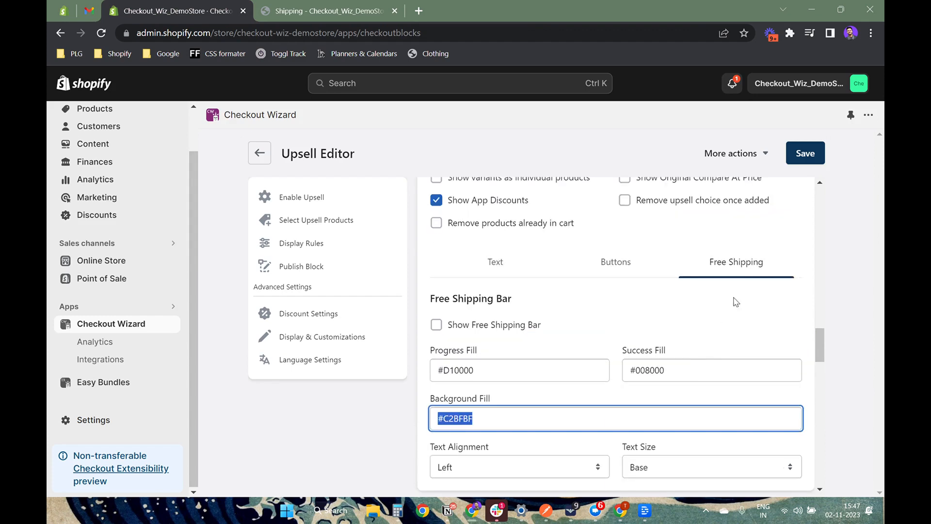
pyautogui.scroll(-5, 507, 261)
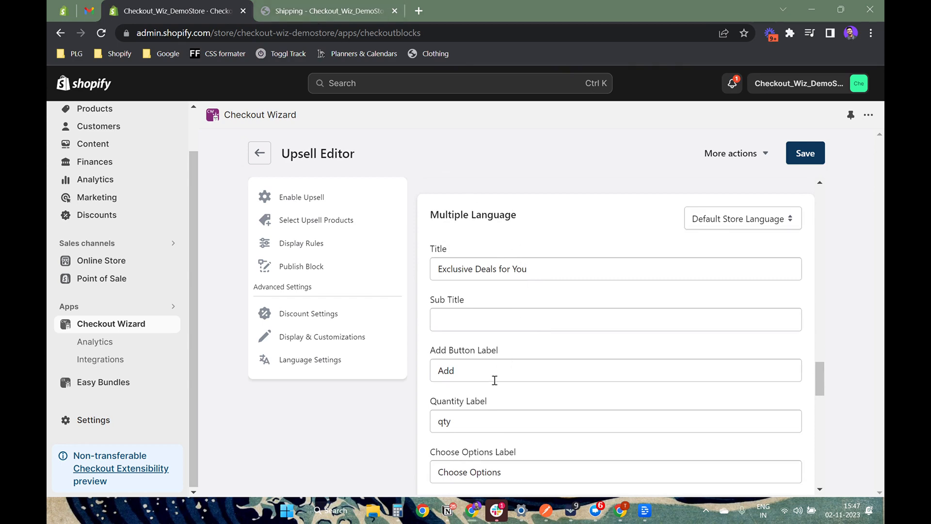
pyautogui.scroll(-4, 495, 377)
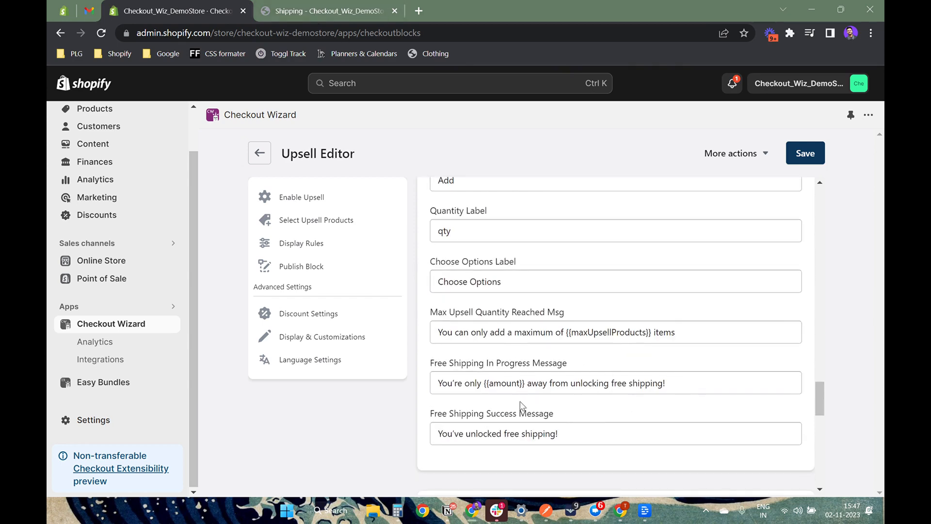
pyautogui.scroll(4, 546, 325)
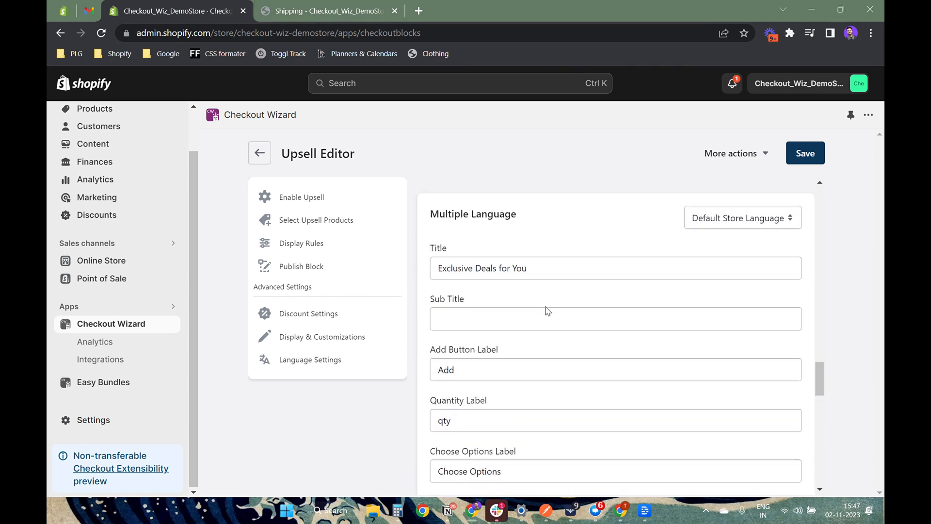
pyautogui.click(736, 221)
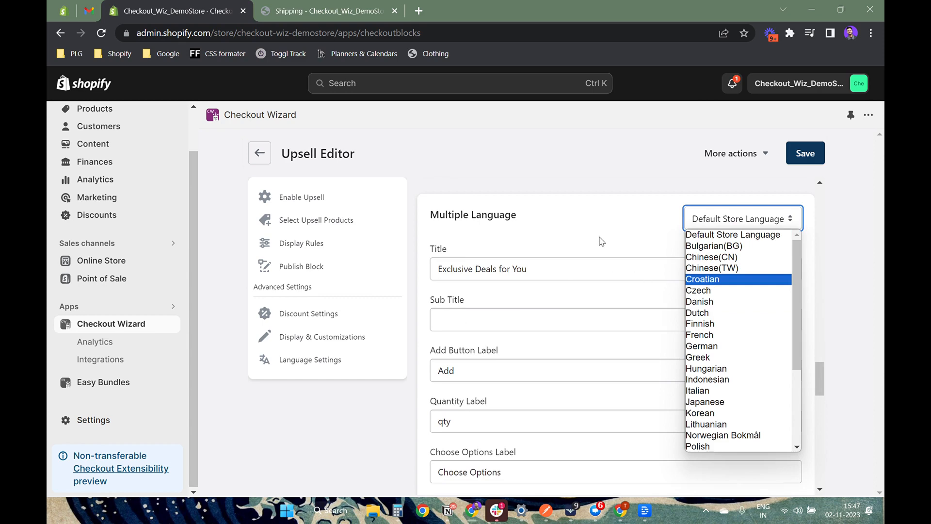
# - Go back to the upsell product selection settings and review the AI Based Recommendations options
pyautogui.scroll(10, 594, 255)
pyautogui.scroll(10, 591, 258)
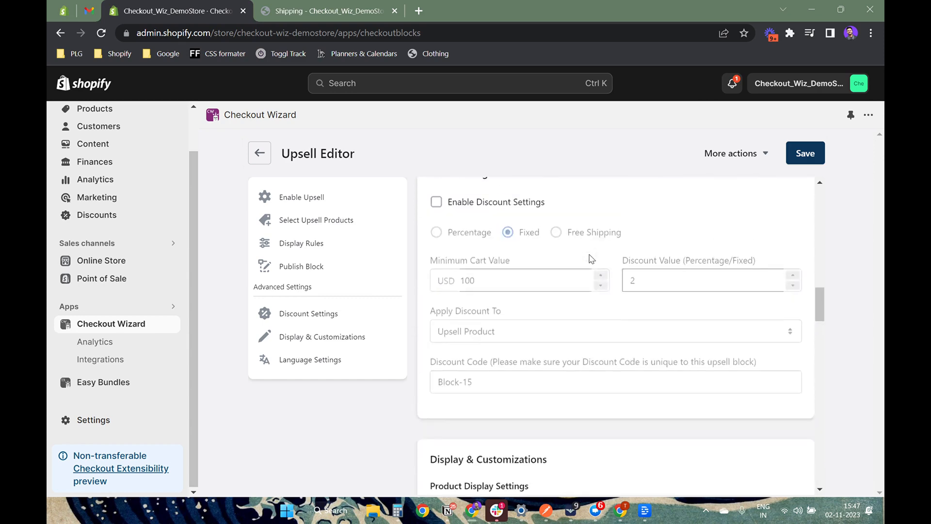
pyautogui.scroll(6, 591, 259)
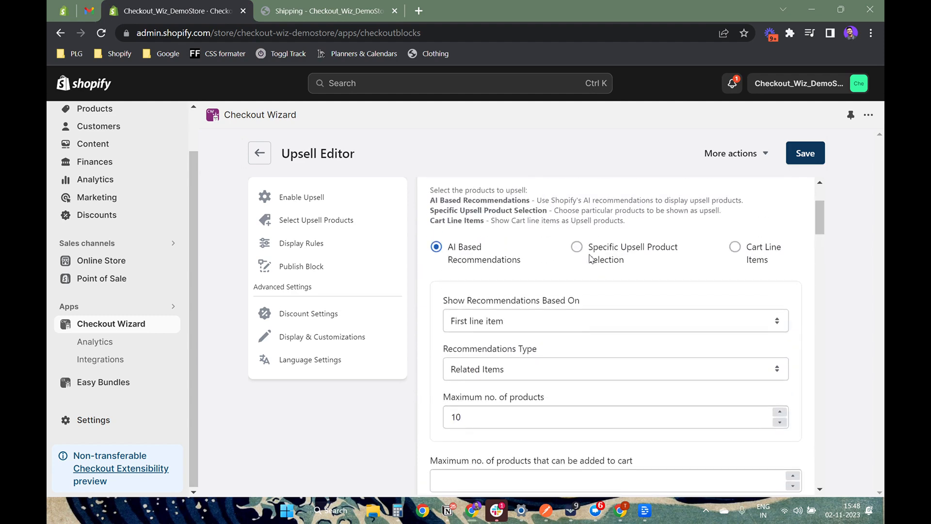